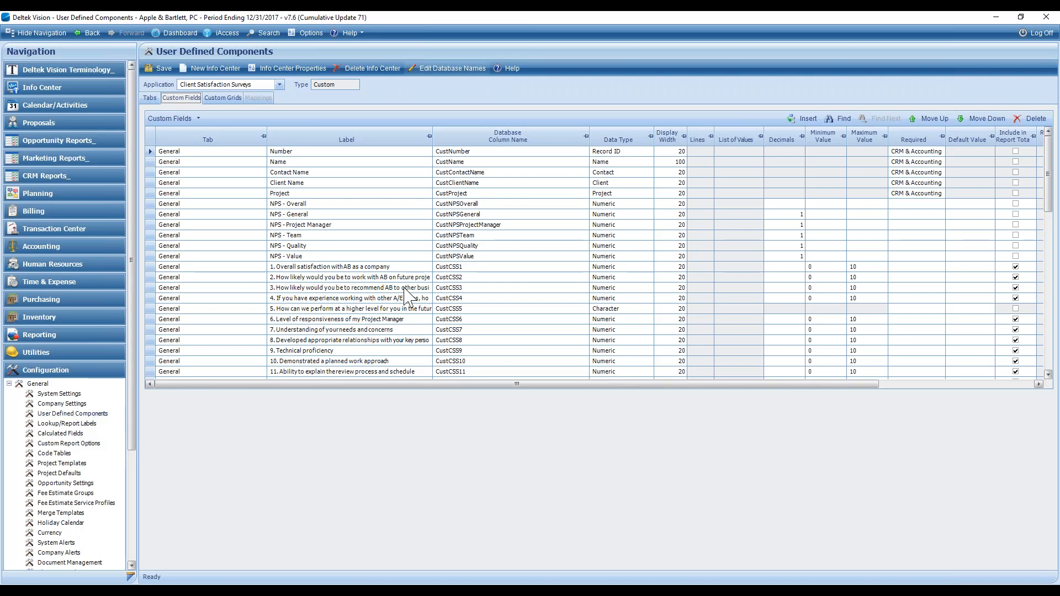
- Insert a new custom field after the last Client Satisfaction Surveys field and assign it to the General tab
scroll(407, 293, down, 3)
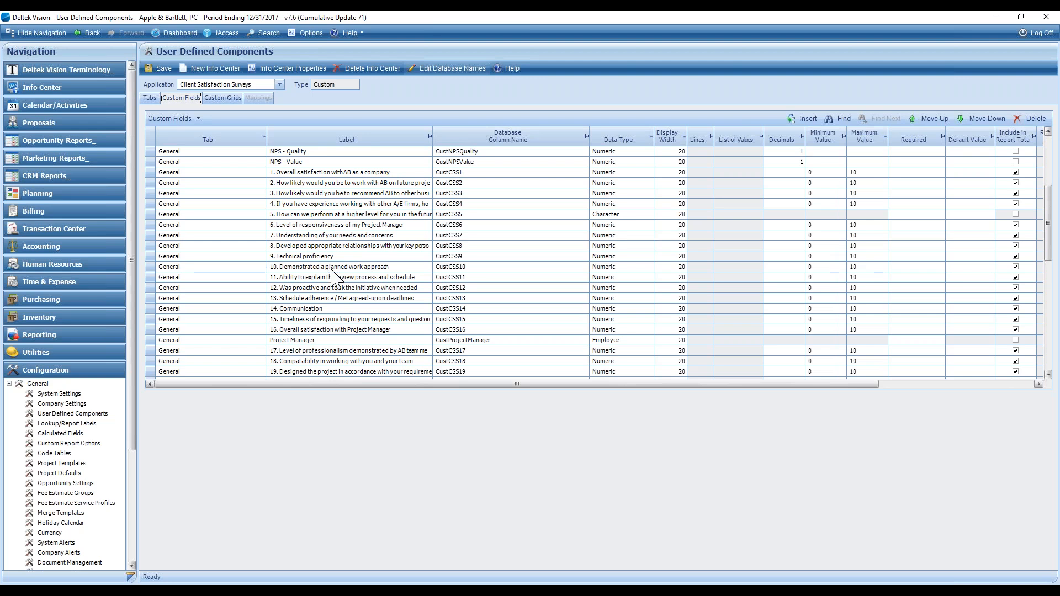
scroll(511, 325, down, 4)
scroll(516, 328, down, 3)
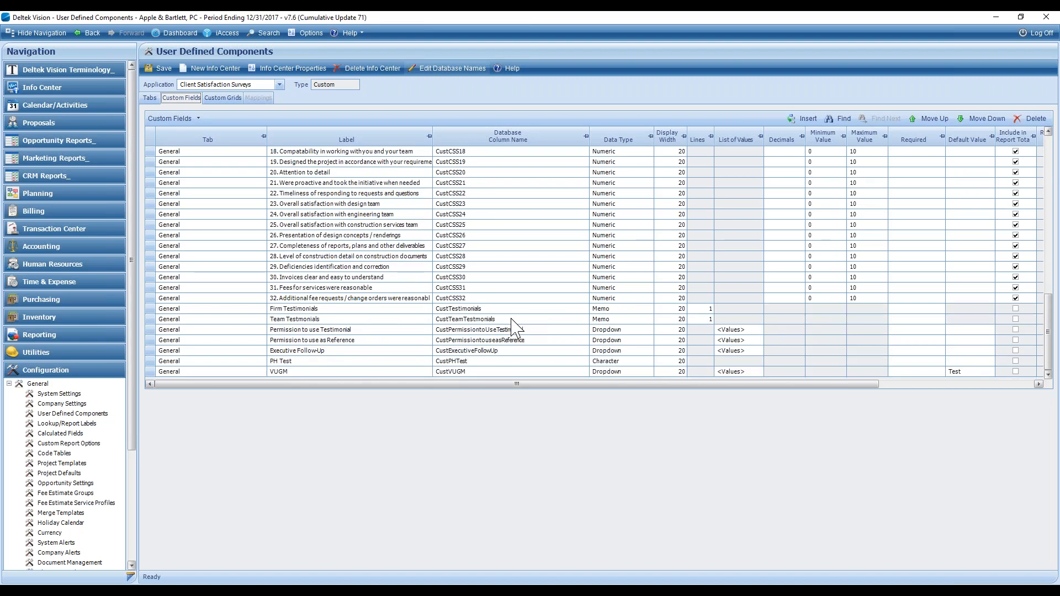
click(151, 373)
click(801, 119)
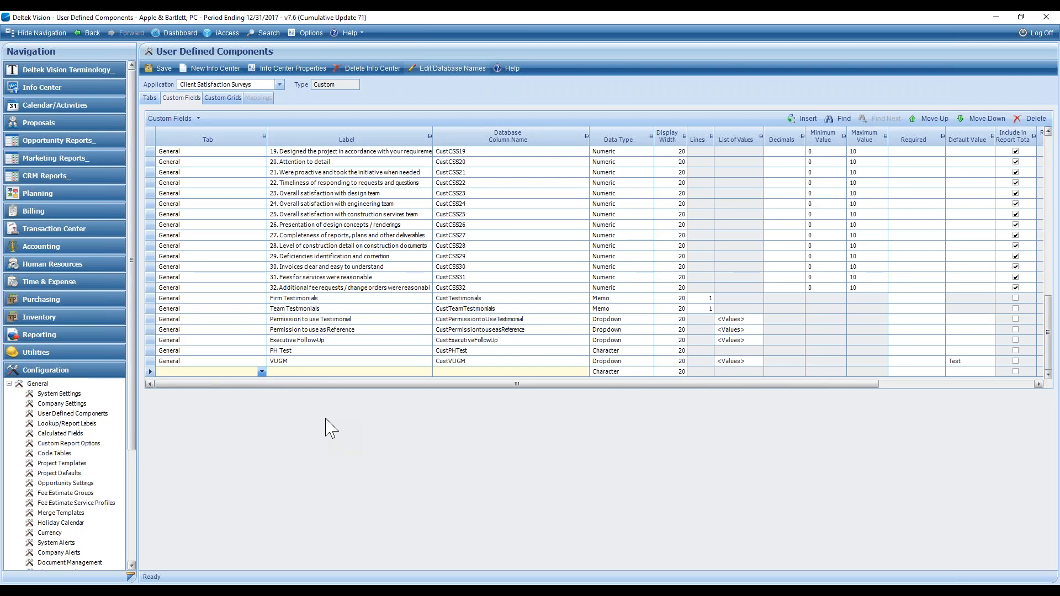
click(261, 373)
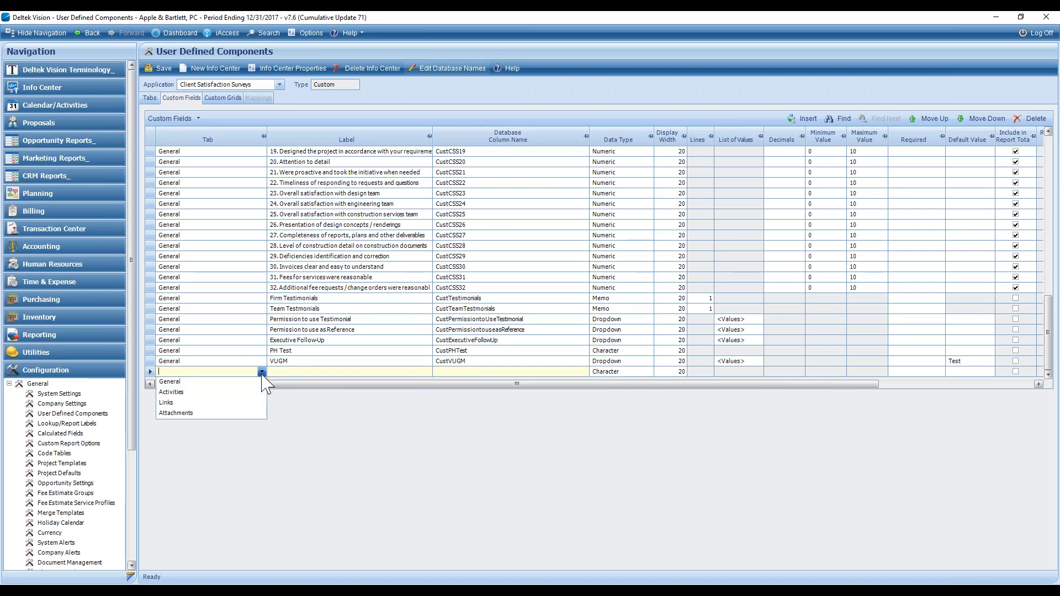
click(172, 381)
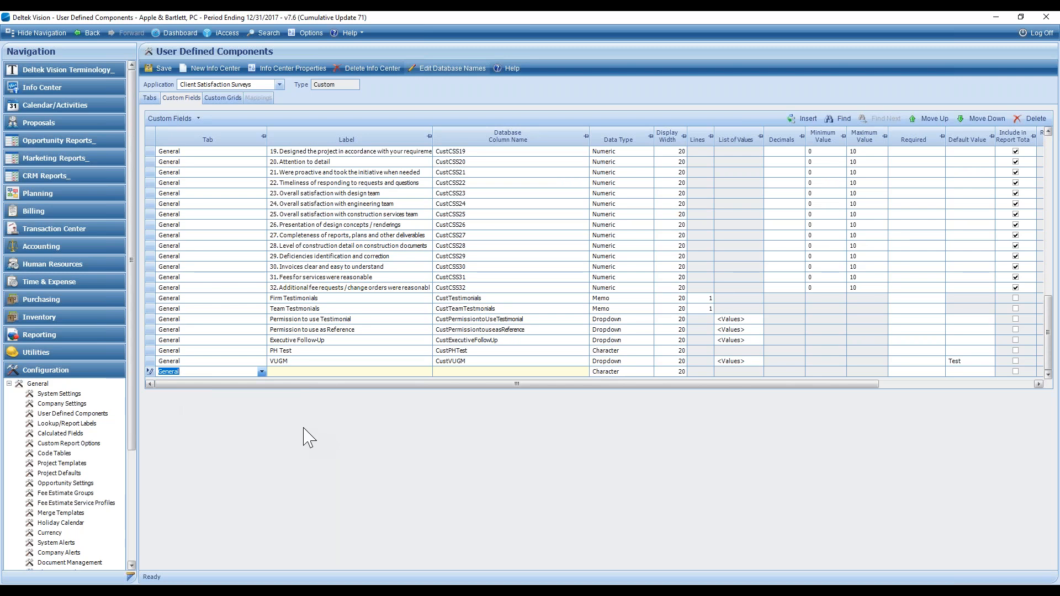
- Label the new custom field "VUGM Test" and review its database column name
click(327, 372)
text(VUGM Test)
click(455, 372)
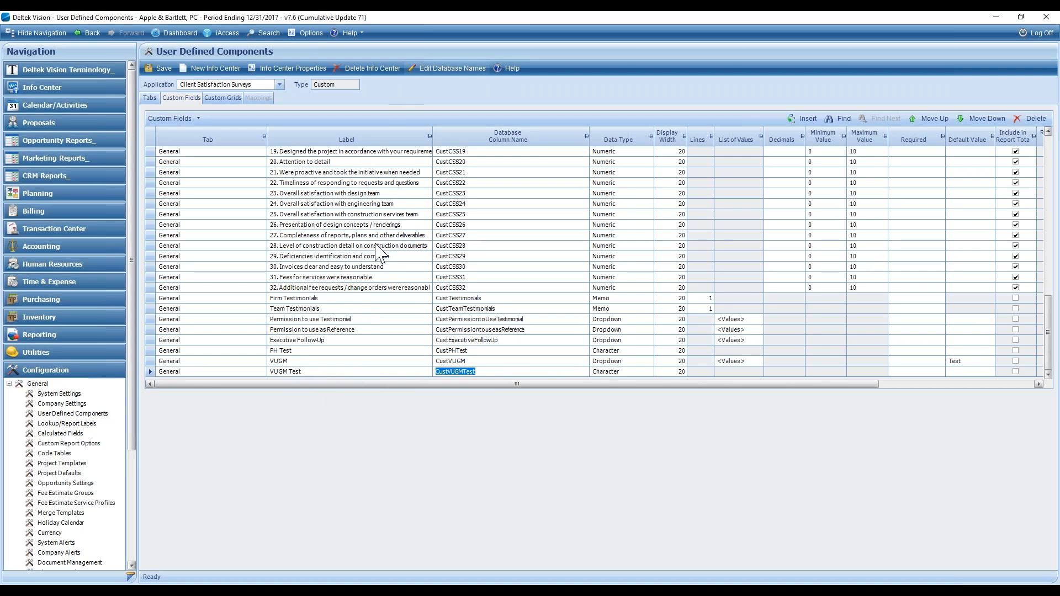
click(490, 371)
click(317, 372)
click(489, 372)
click(484, 372)
- Set the VUGM Test field's data type to Date and clear its default value
click(643, 372)
click(649, 372)
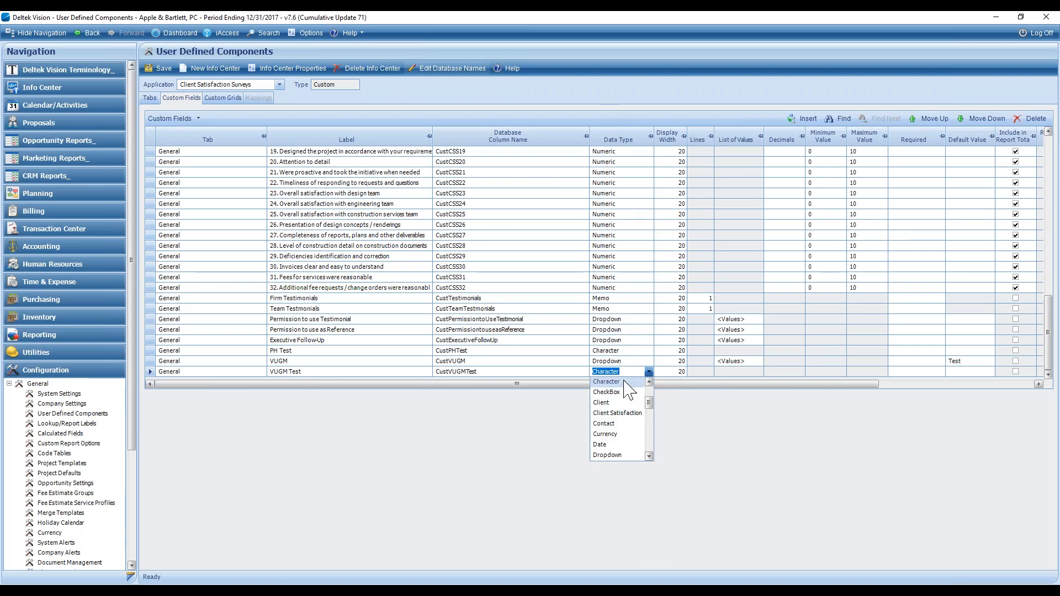
click(606, 445)
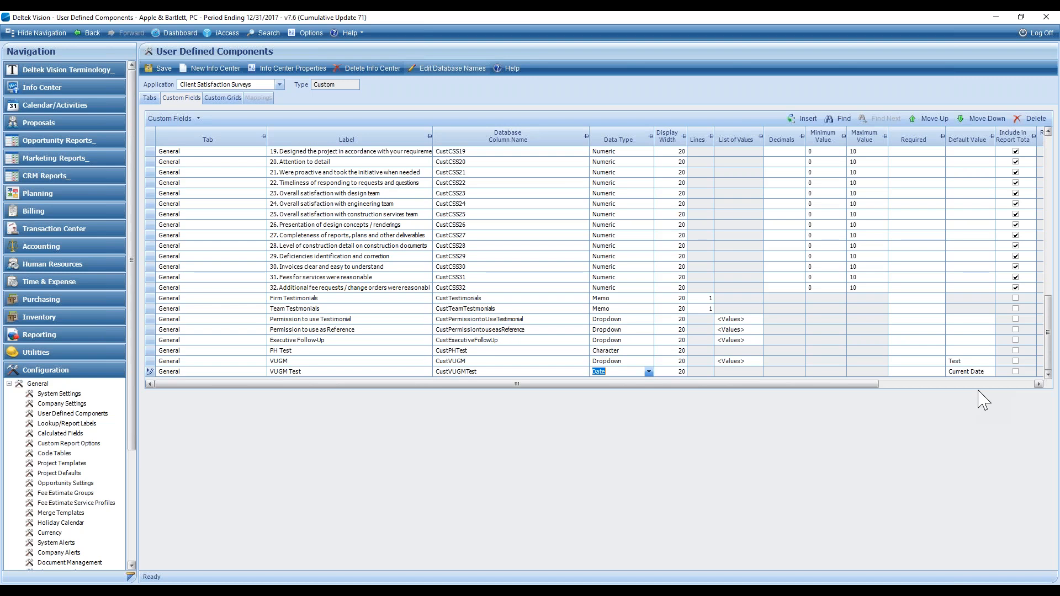
click(952, 372)
key(Delete)
- Add the value Test2 with code 02 to the existing VUGM dropdown field's list of values
click(751, 361)
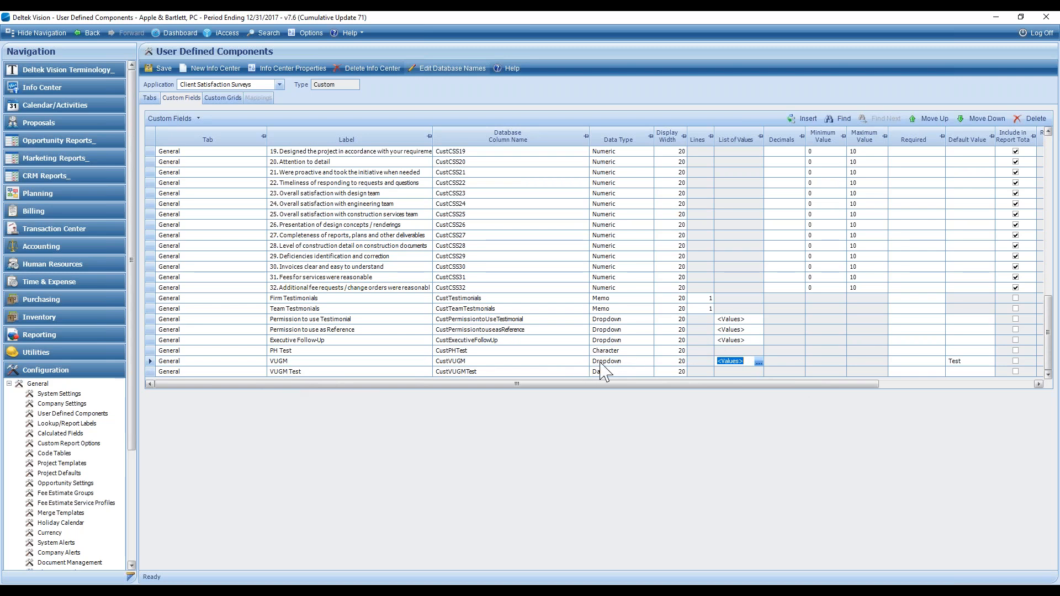
click(759, 362)
drag(0, 177, 383, 128)
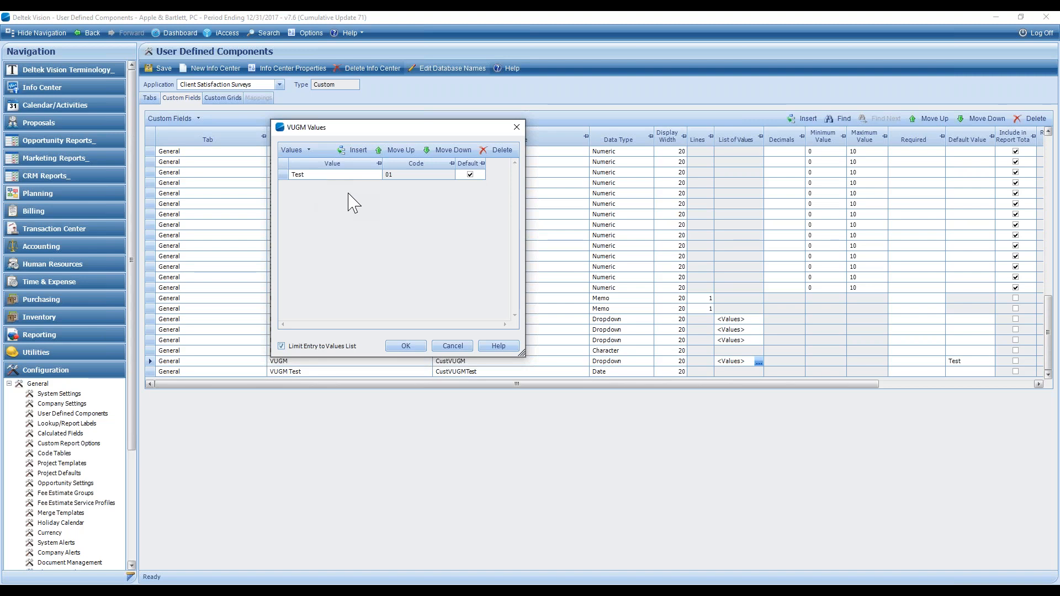
click(392, 175)
click(353, 150)
text(Test2)
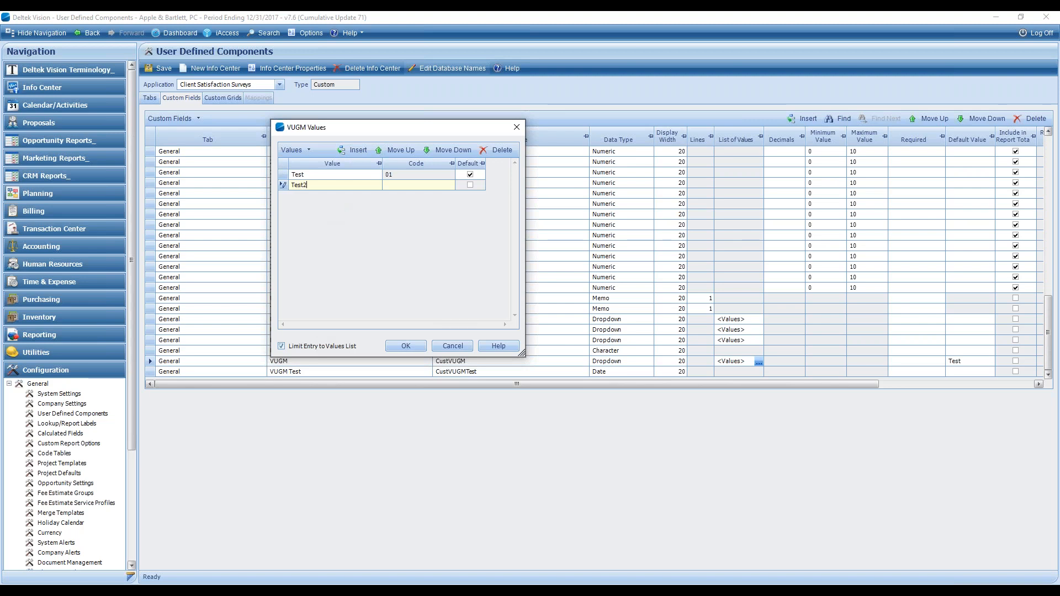
click(413, 185)
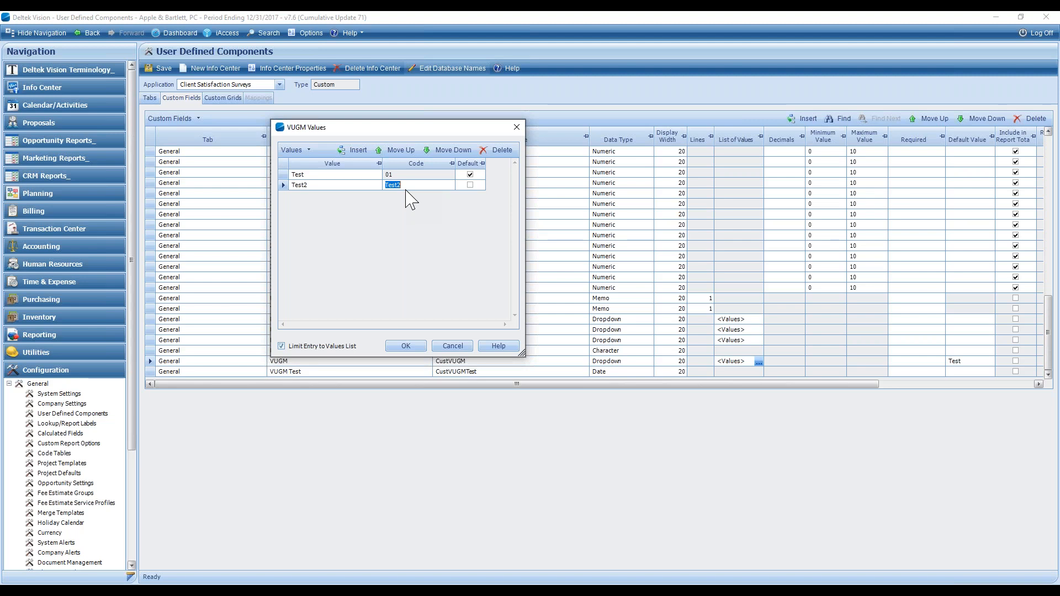
text(02)
click(333, 185)
- Turn the Limit Entry to Values List option off and on again, and discard the changes to the VUGM values
click(305, 349)
click(323, 346)
click(453, 347)
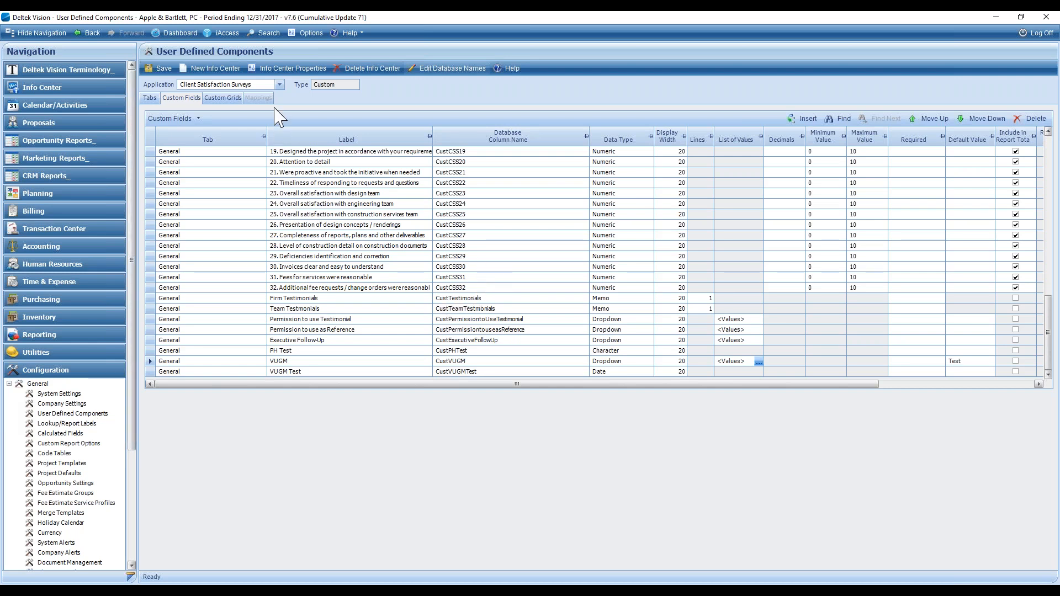
- Switch the custom fields list to the Opportunities application
click(280, 85)
drag(280, 146, 283, 187)
click(198, 159)
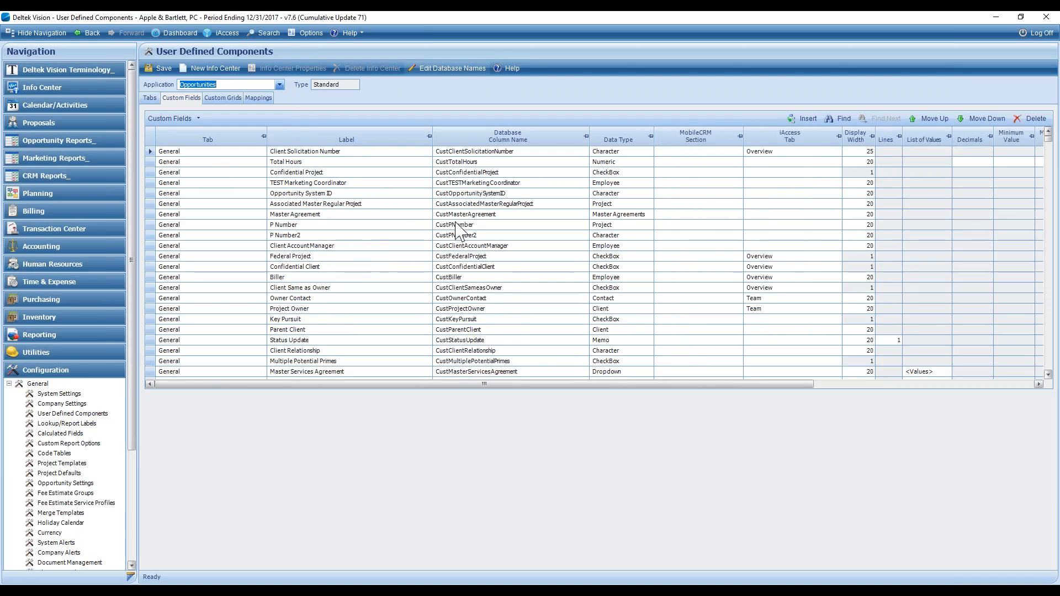
- Enable editing of database names and open the Key Pursuit field's database column name for editing
click(446, 68)
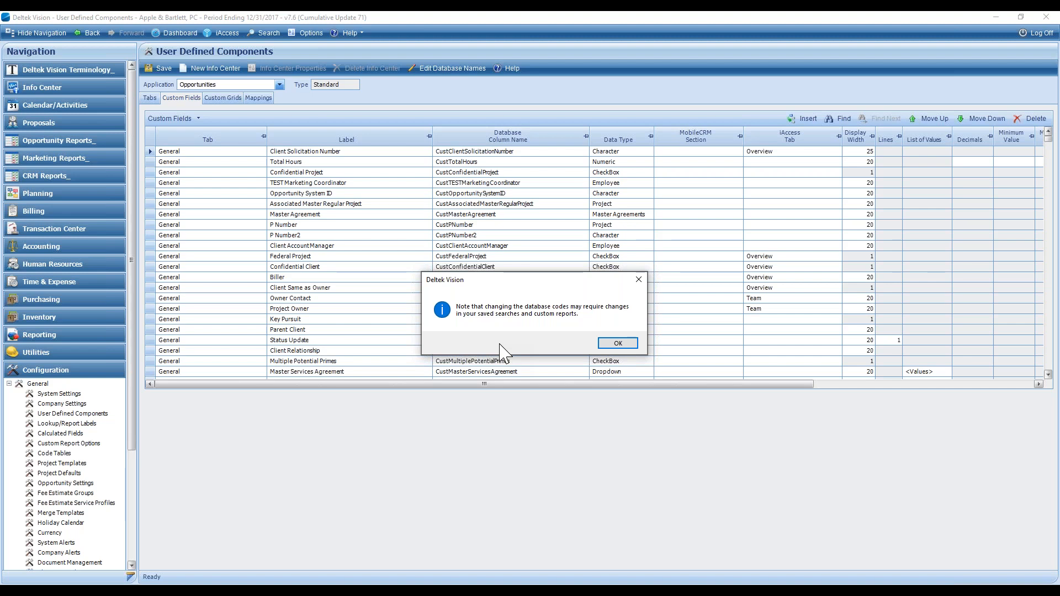
click(618, 344)
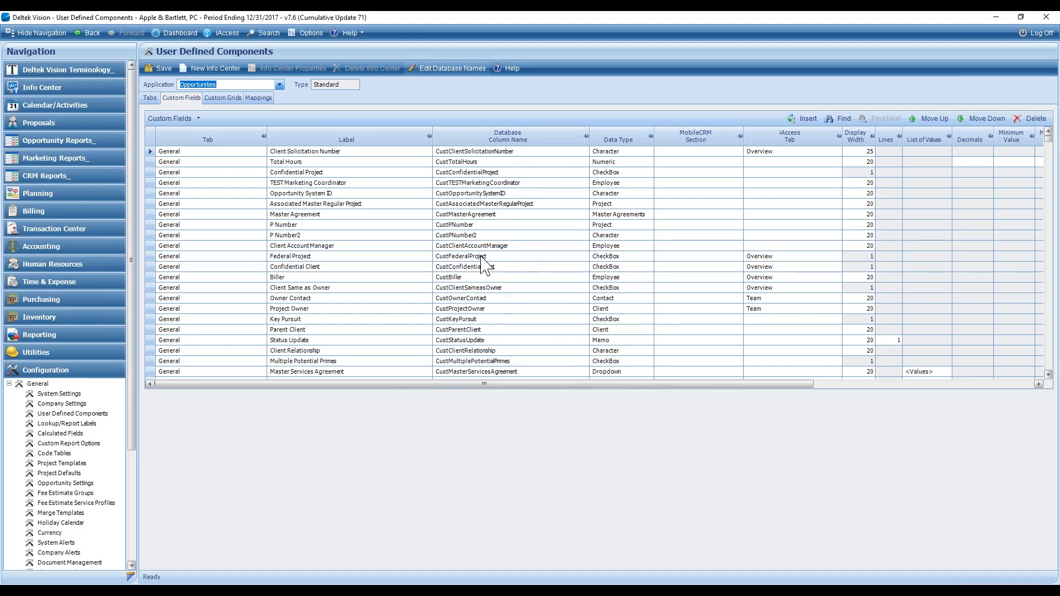
click(485, 319)
click(492, 320)
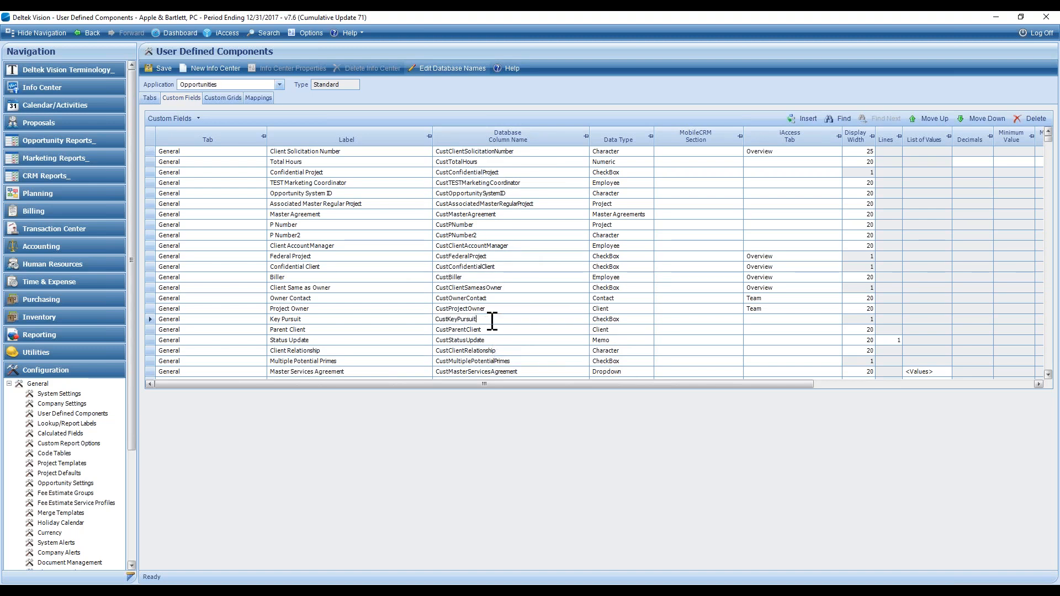
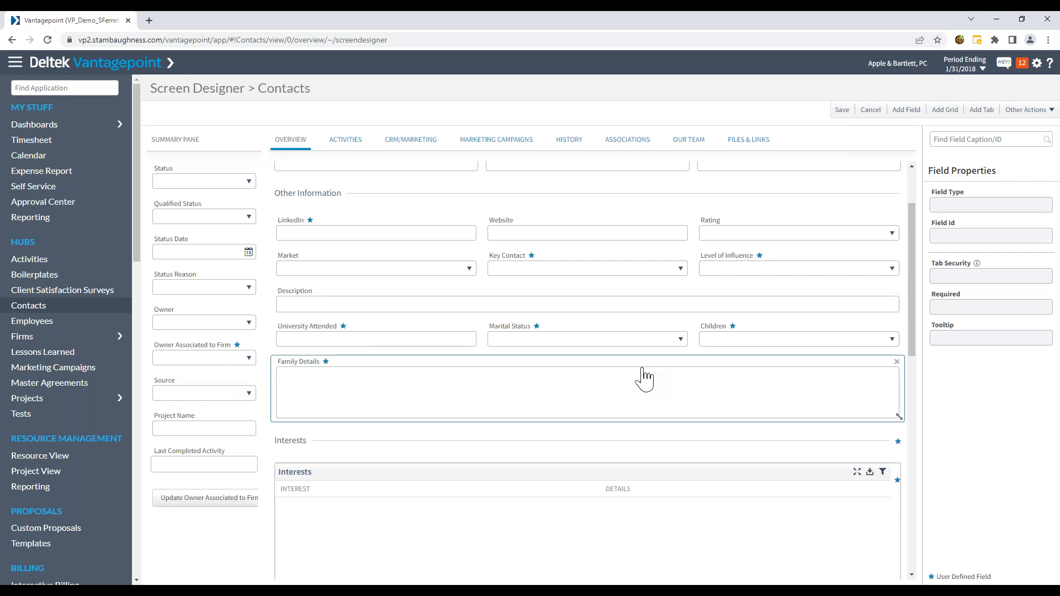
- Examine the dropdown values and entry limit in the Level of Influence field's settings, then close them without saving
click(761, 275)
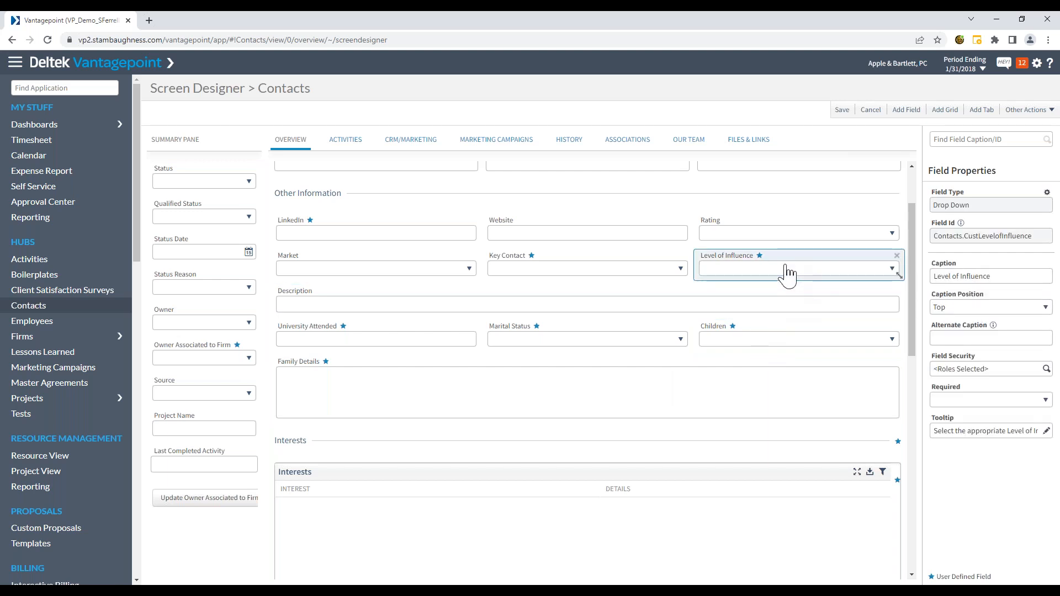
click(1046, 194)
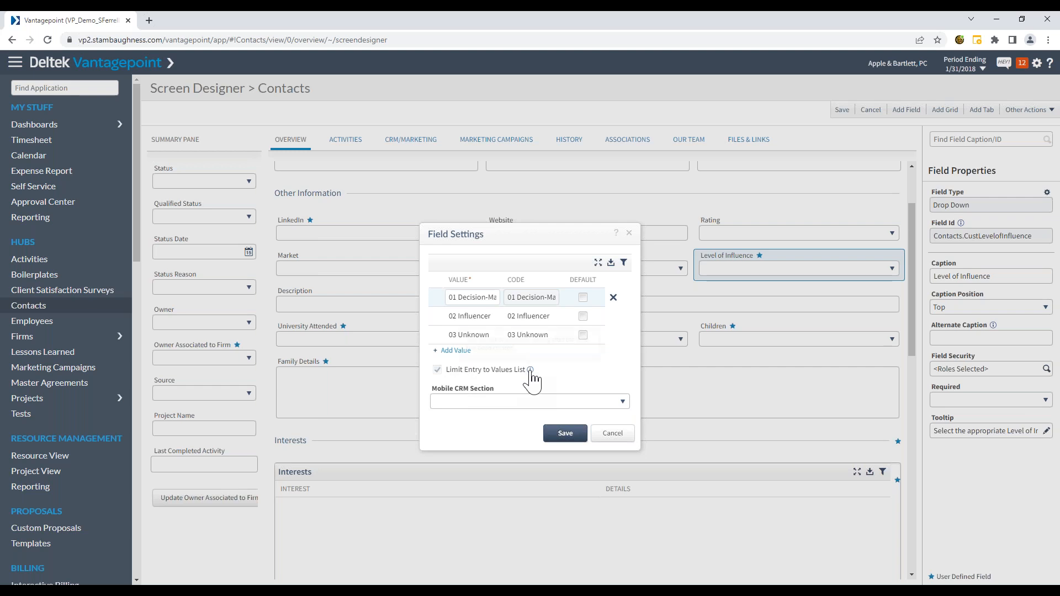
mouse_move(530, 372)
click(607, 436)
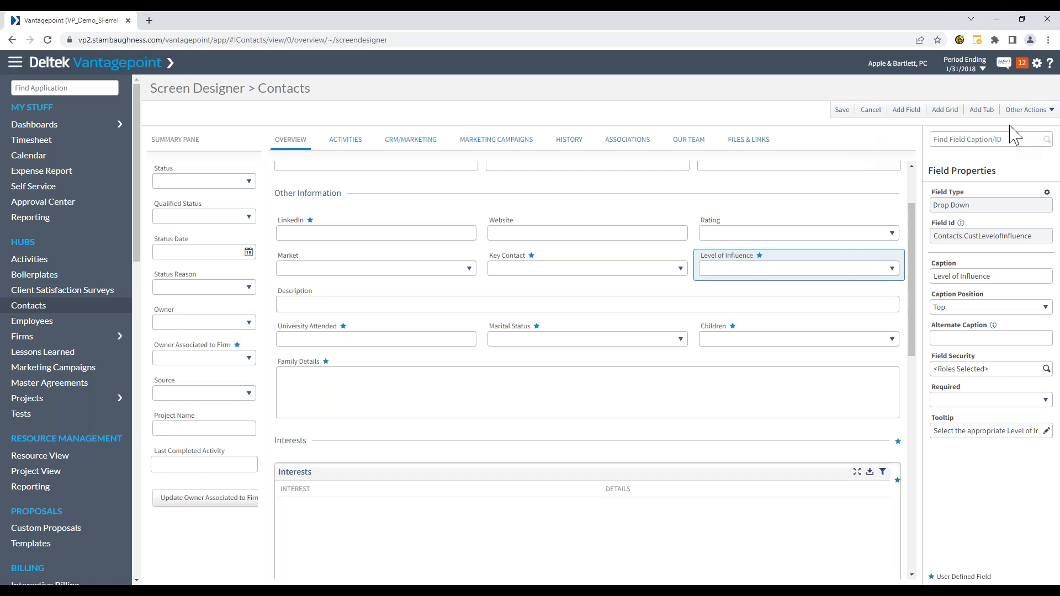
- Show the list of user defined fields for the Contacts hub and maximize its grid
click(1048, 111)
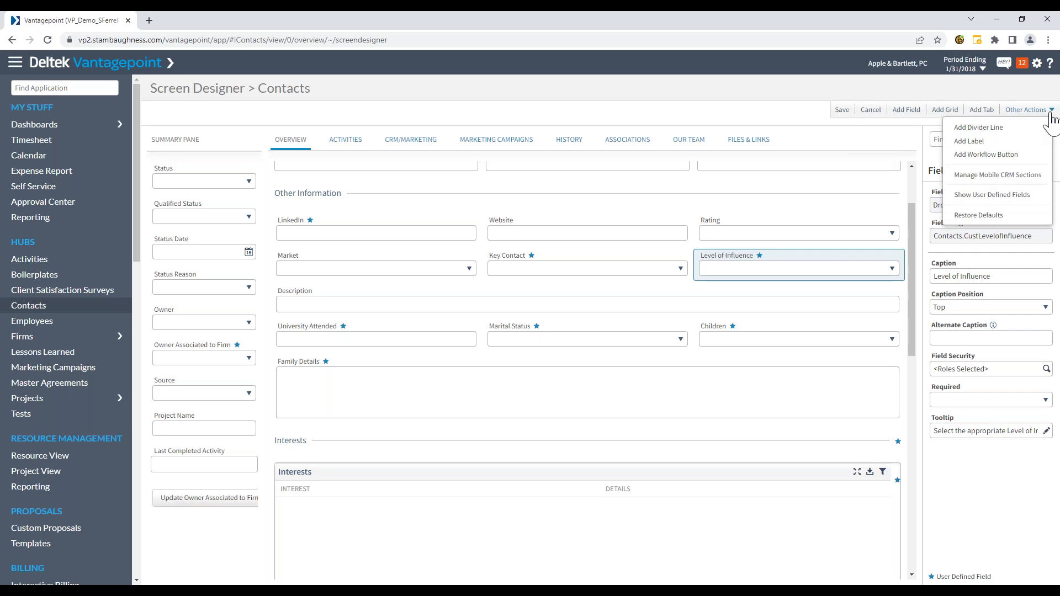
click(1001, 195)
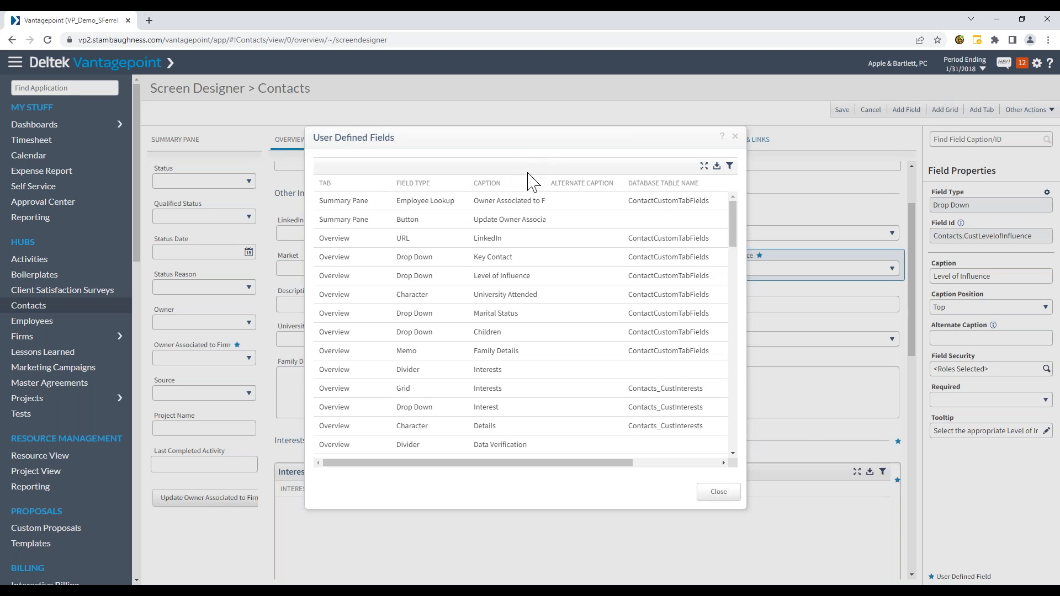
click(704, 166)
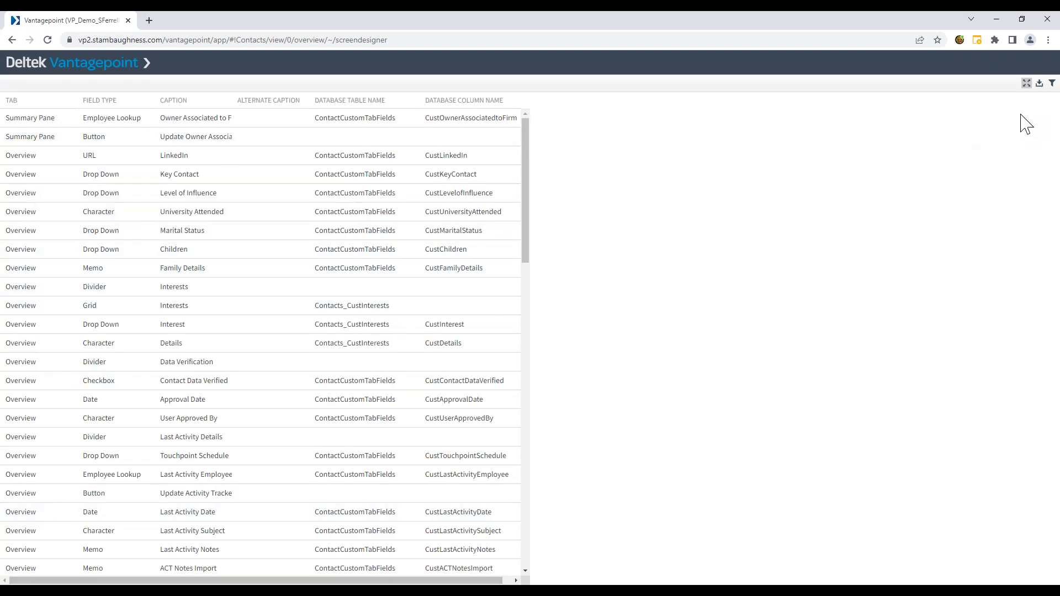
- Filter the user defined fields grid by the tab name "summary", and clear that filter
click(1051, 83)
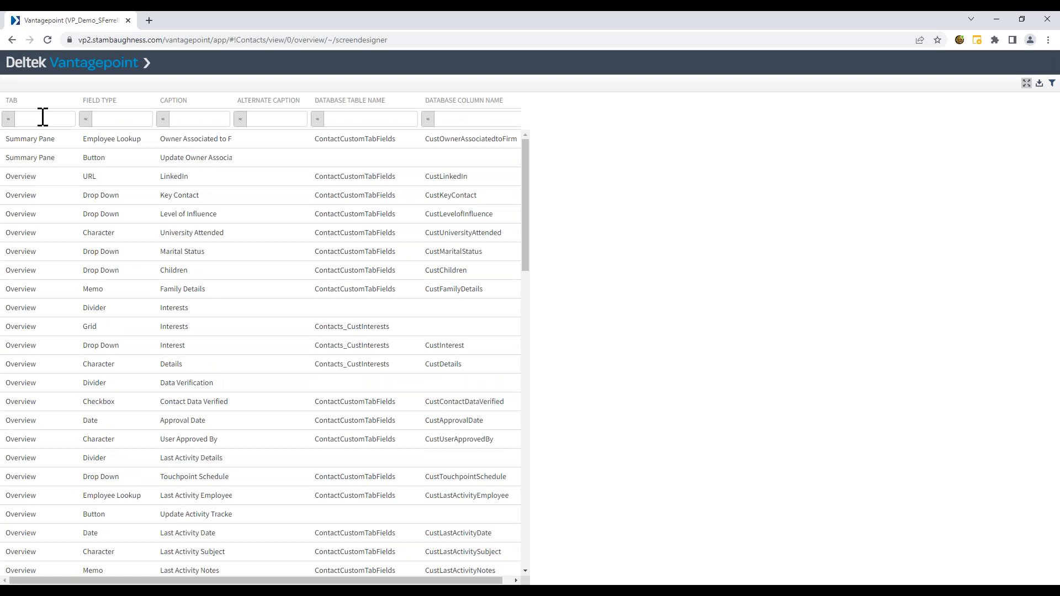
text(summary)
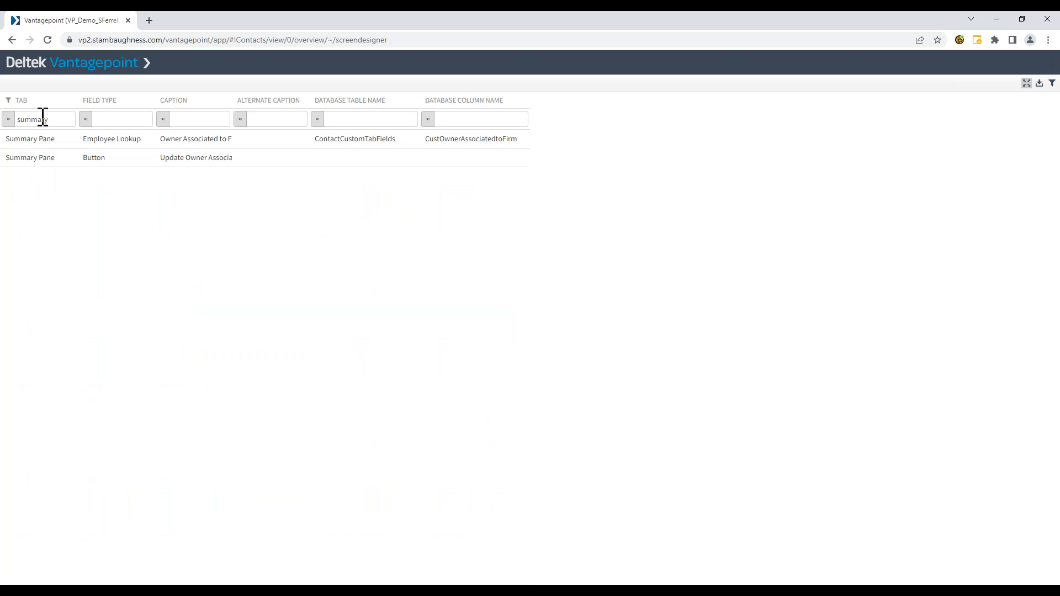
key(BackSpace)
key(BackSpace)
key(BackSpace)
key(BackSpace)
key(BackSpace)
key(BackSpace)
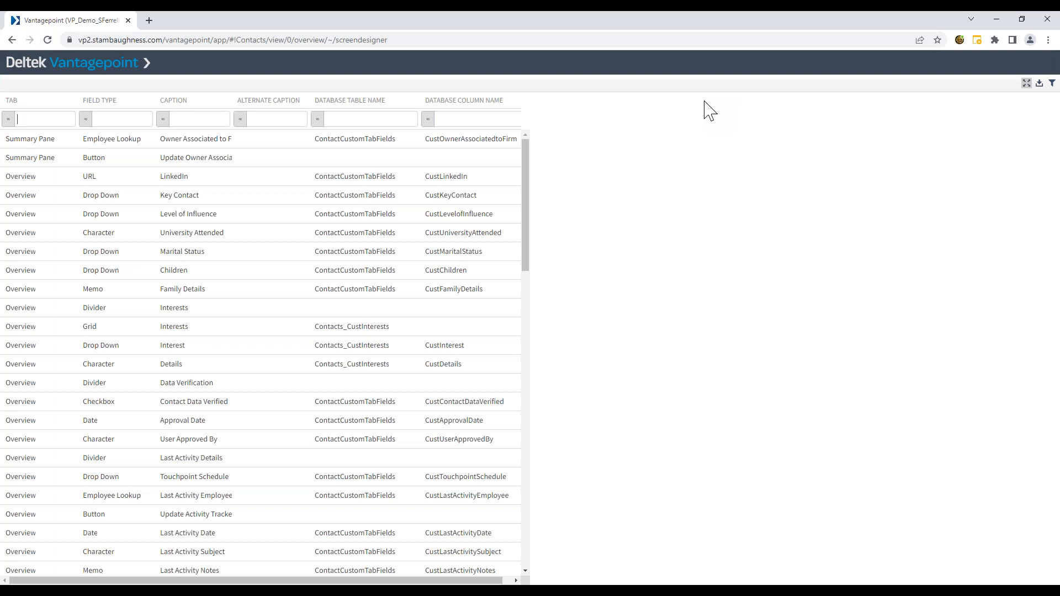
- View the CSV export option for the user defined fields grid, cancel the export, and close the list
click(1039, 84)
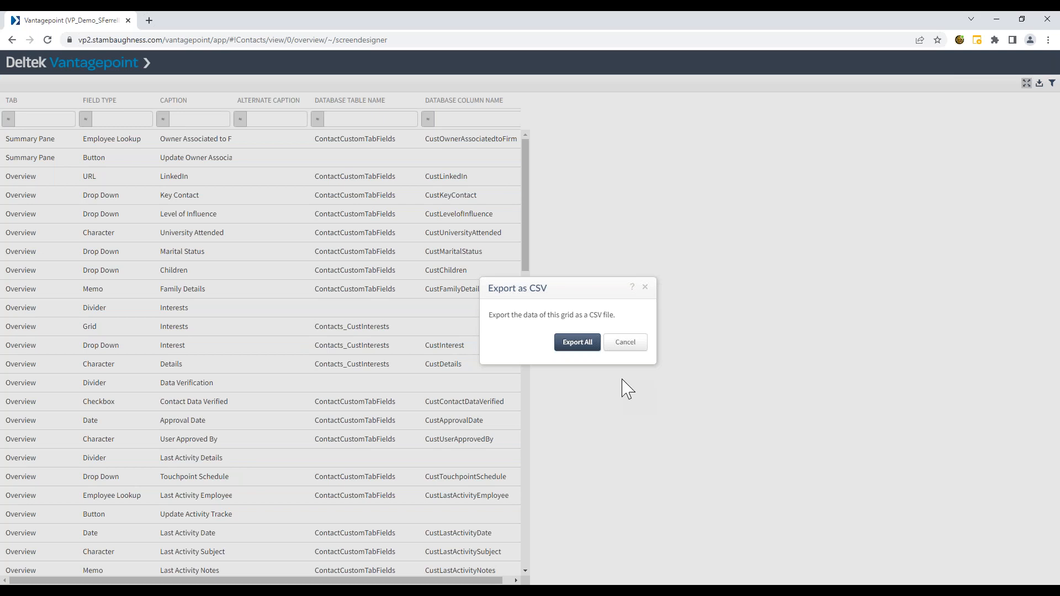
click(632, 347)
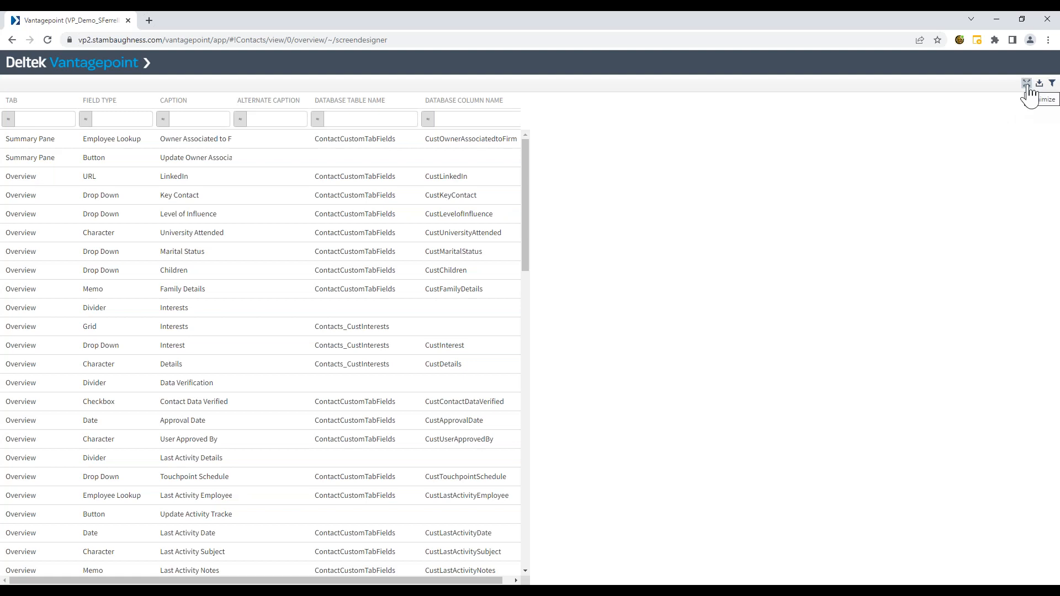
click(1026, 84)
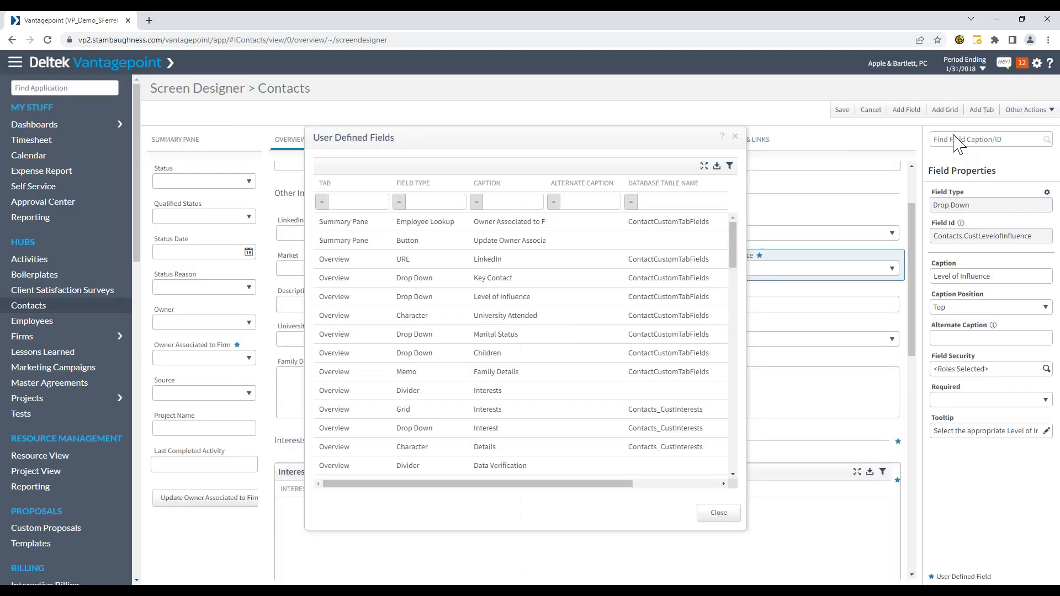
click(717, 515)
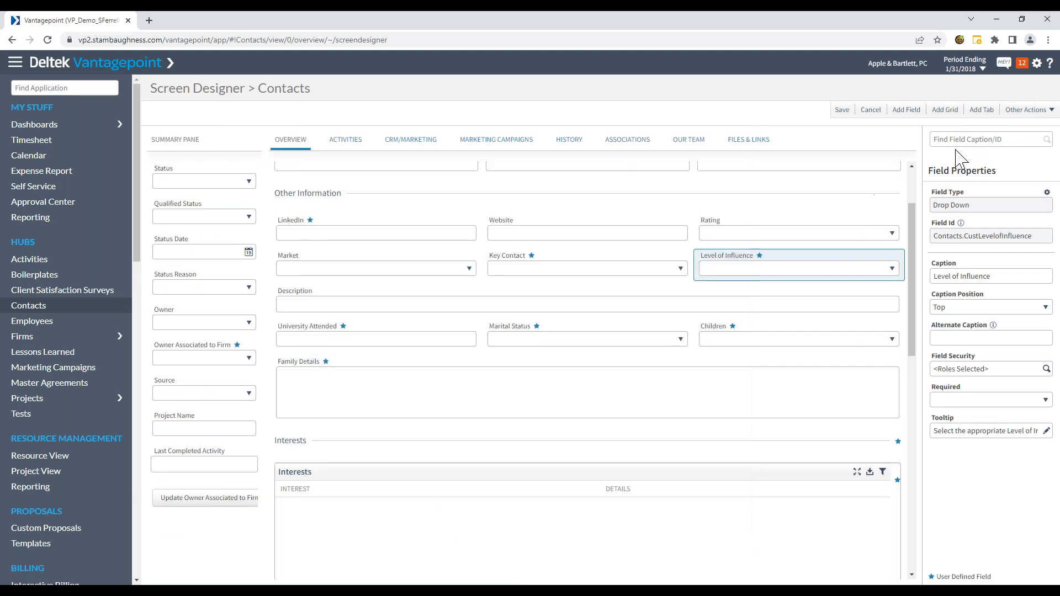
- View the additional Screen Designer actions and leave the Contacts Screen Designer without saving
click(1050, 110)
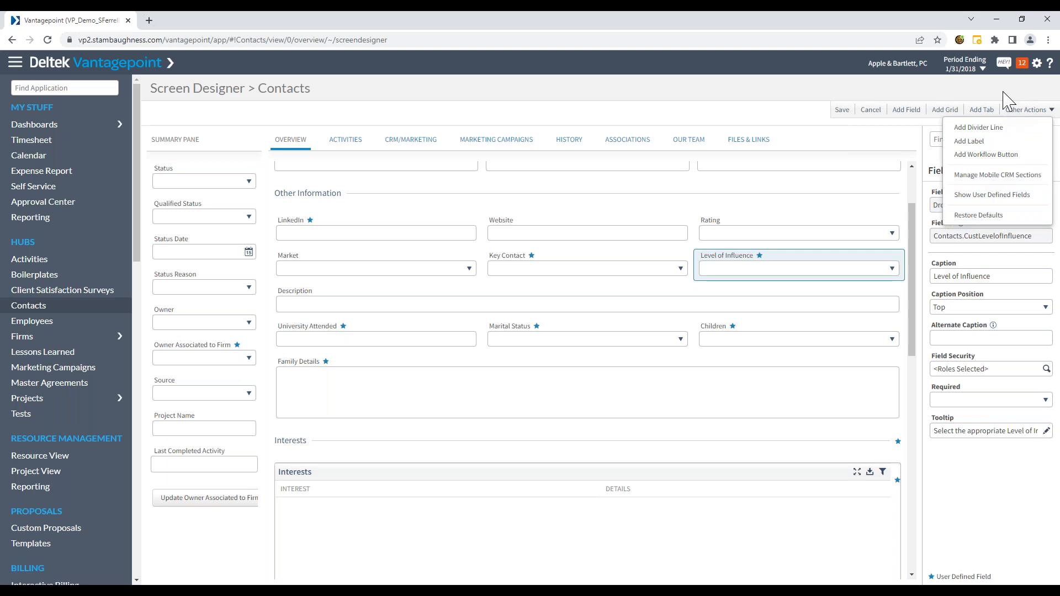
click(973, 92)
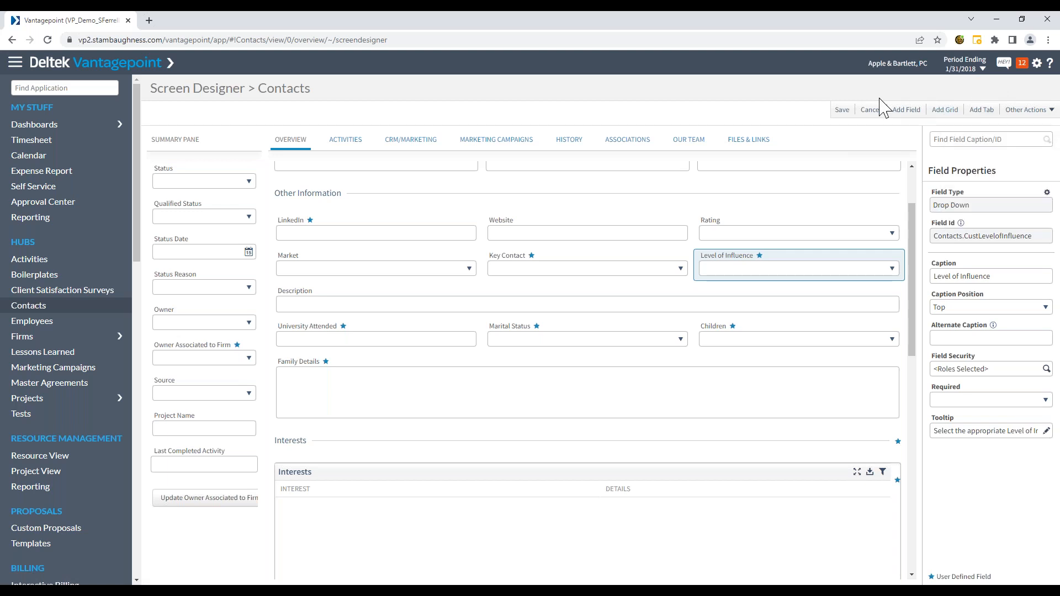
click(870, 110)
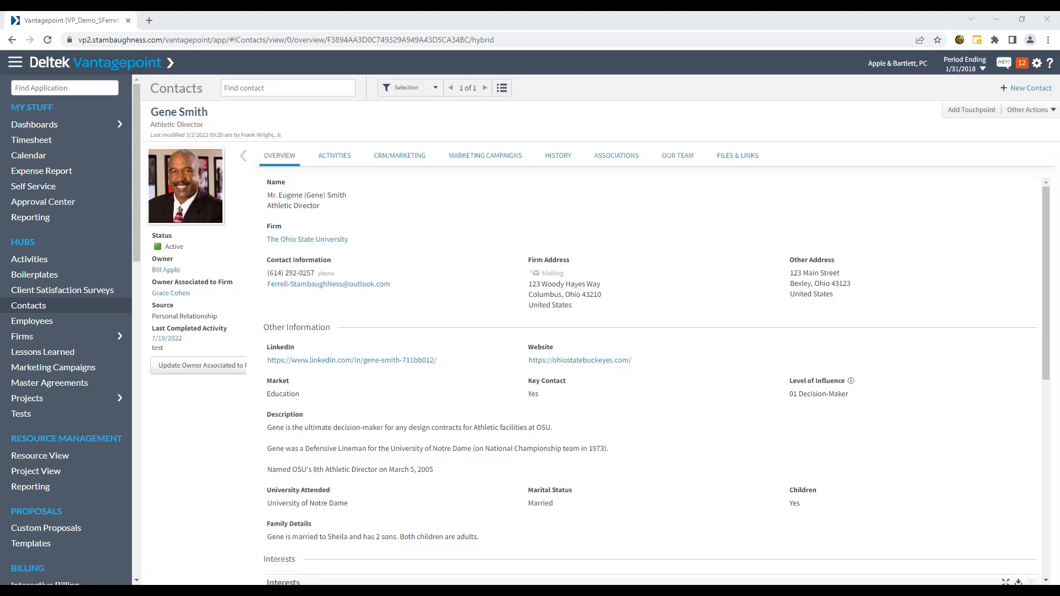
click(315, 560)
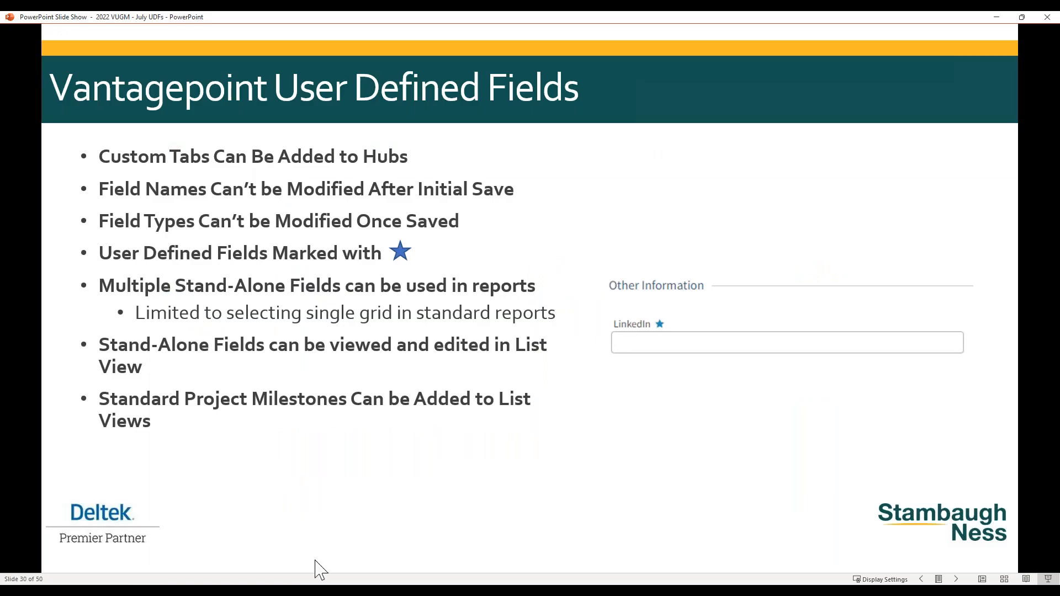
click(301, 420)
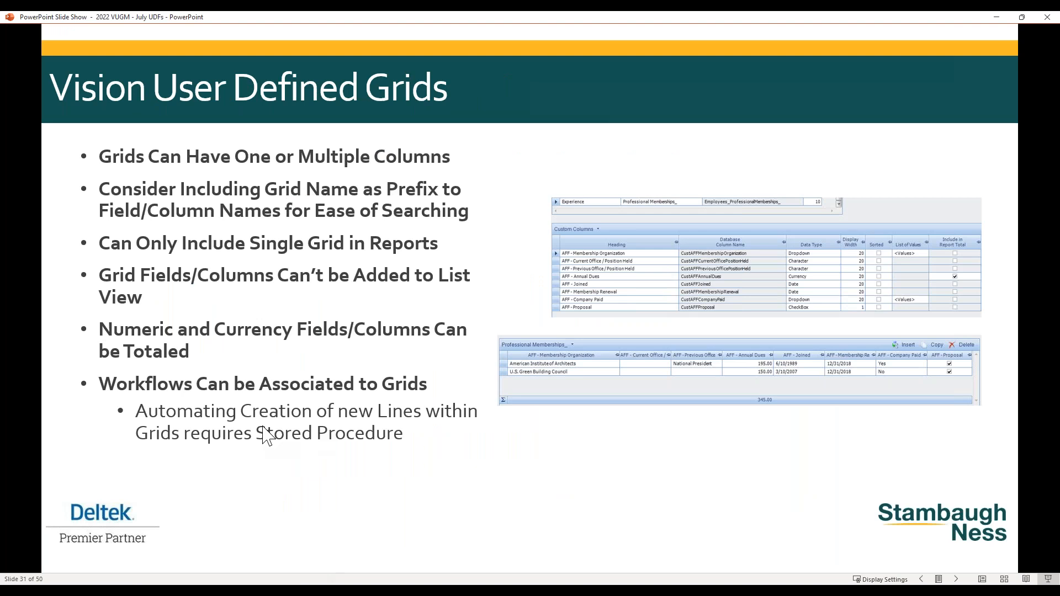